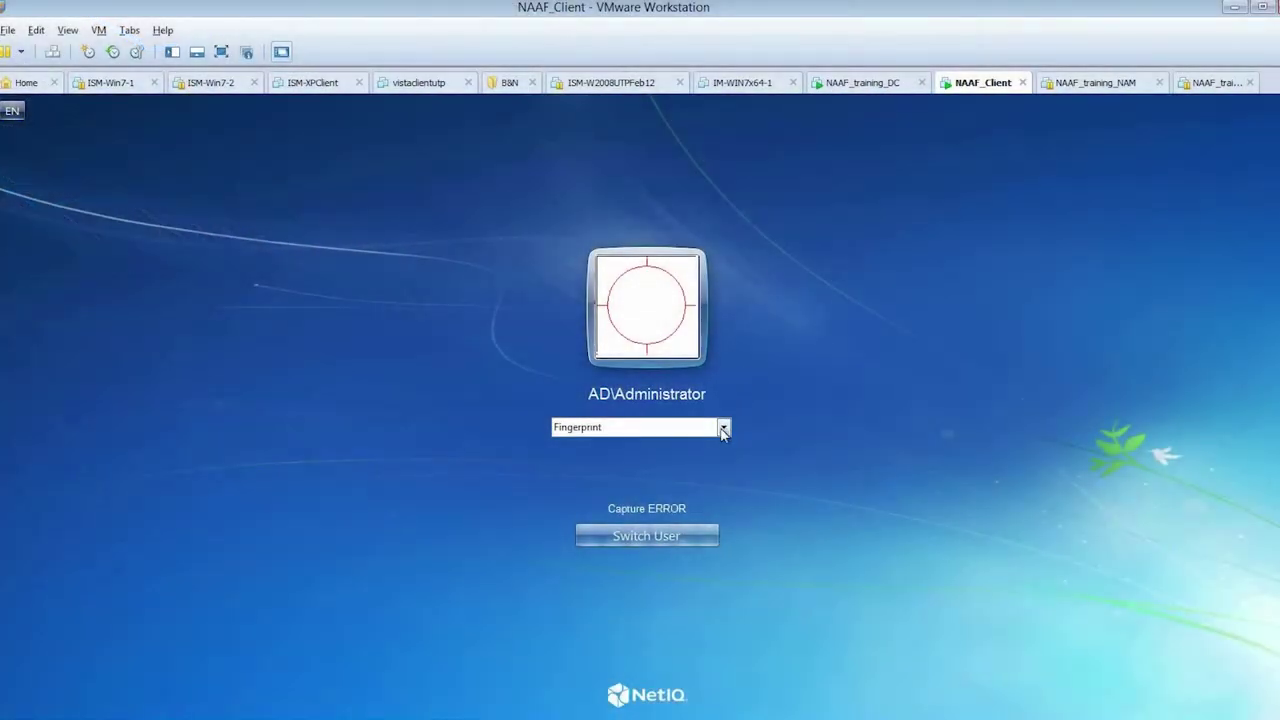
Choose Flash Drive as the AD\Administrator authentication method on NAAF_Client and submit the PIN to sign in
{"action": "left_click", "coordinate": [724, 430]}
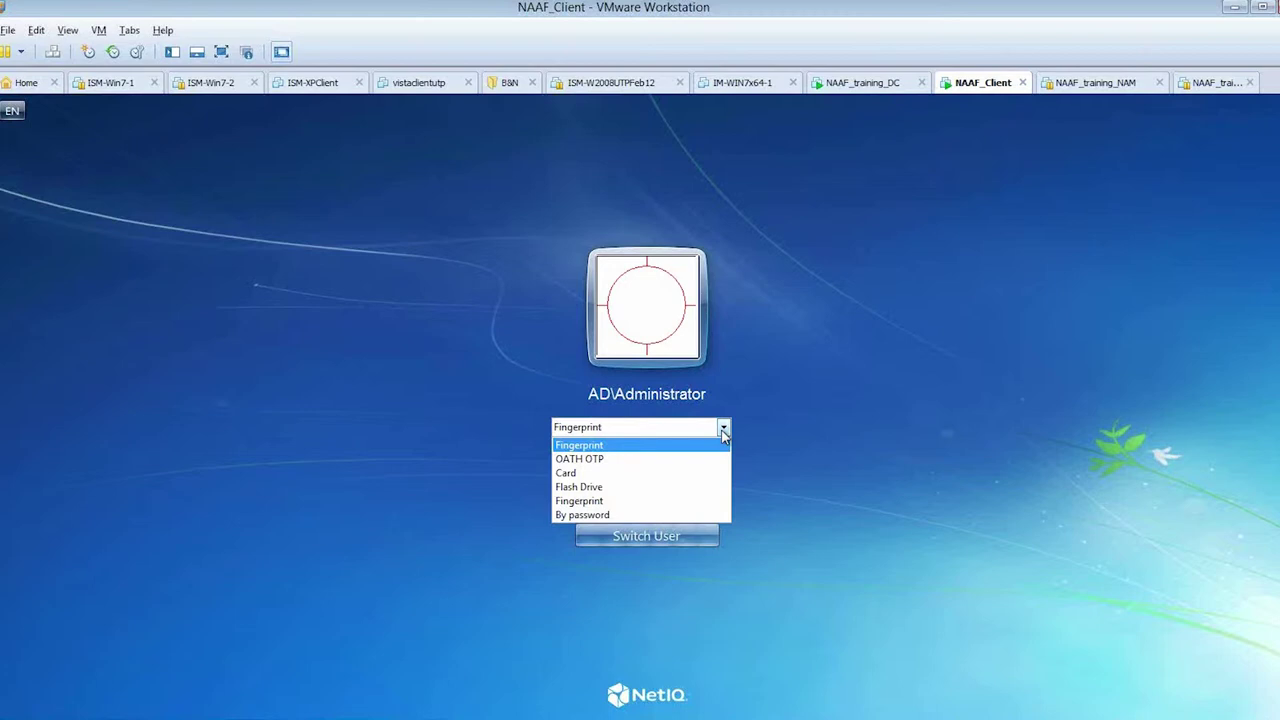
{"action": "left_click", "coordinate": [615, 488]}
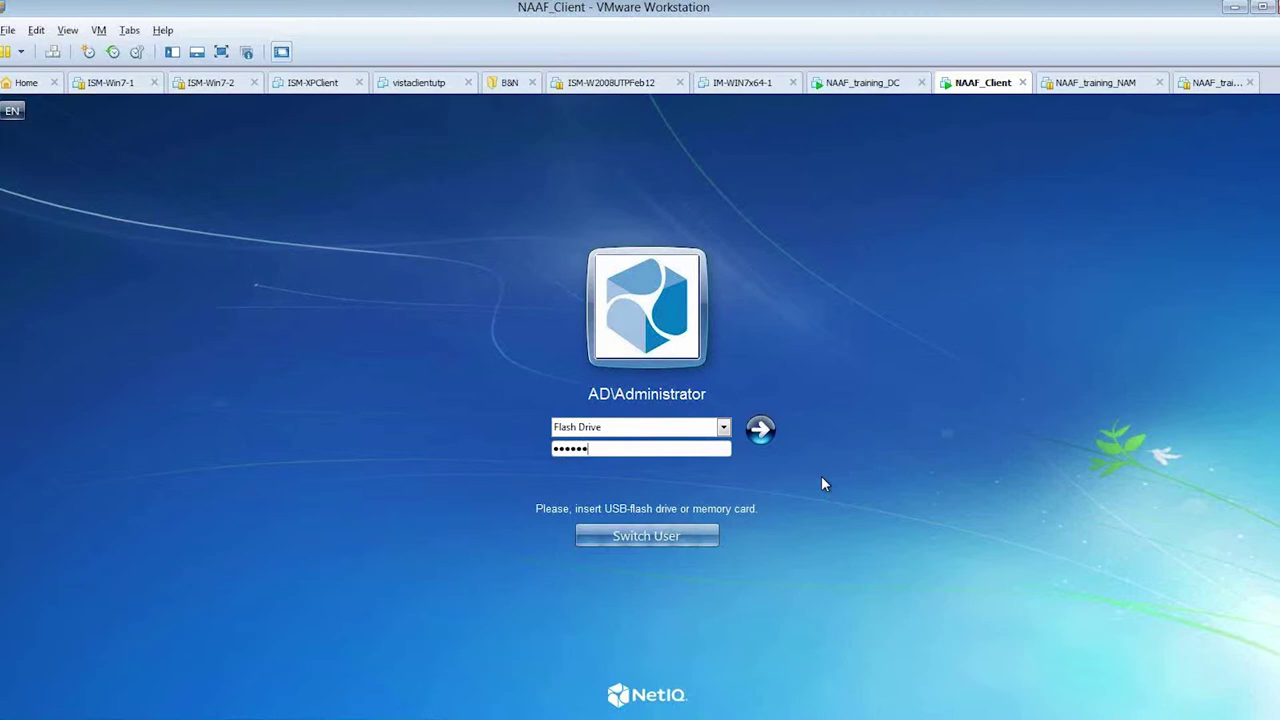
{"action": "left_click", "coordinate": [760, 429]}
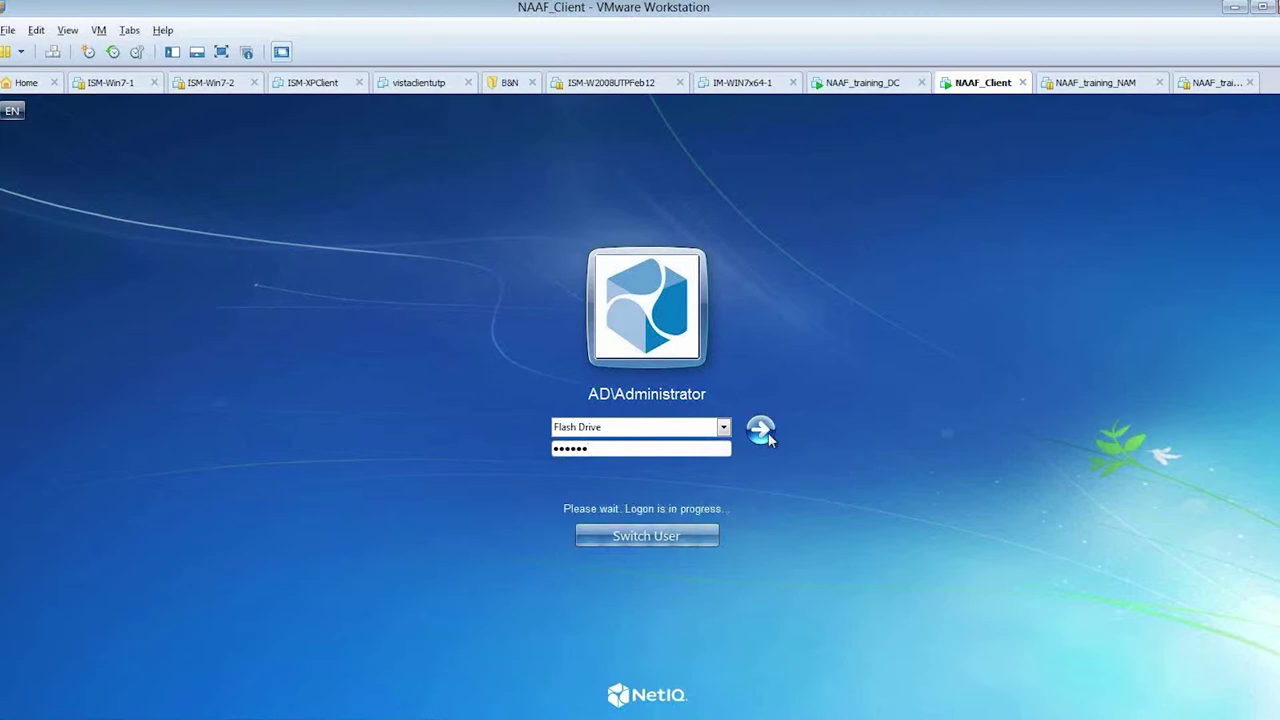